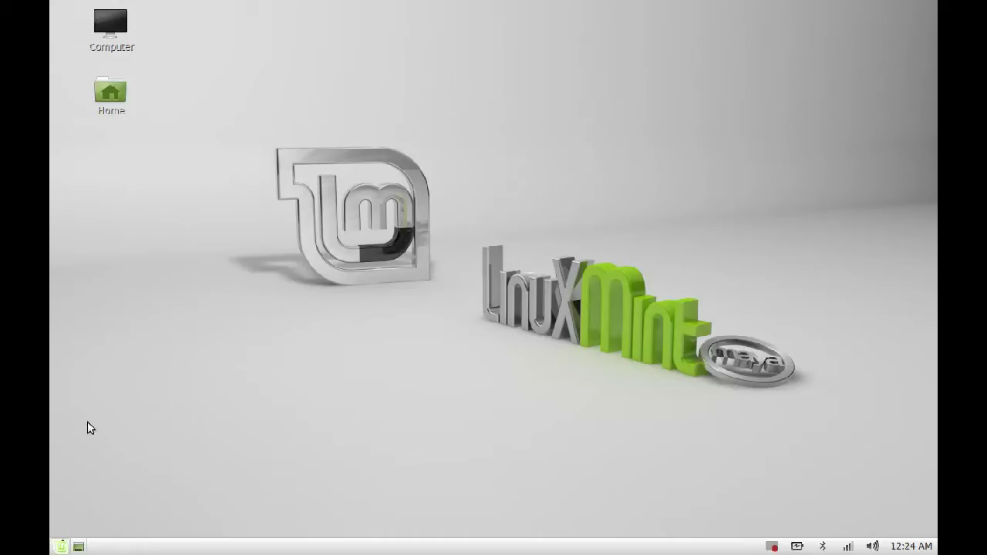
# Launch Firefox Web Browser from the Mint menu's Internet category
pyautogui.click(60, 544)
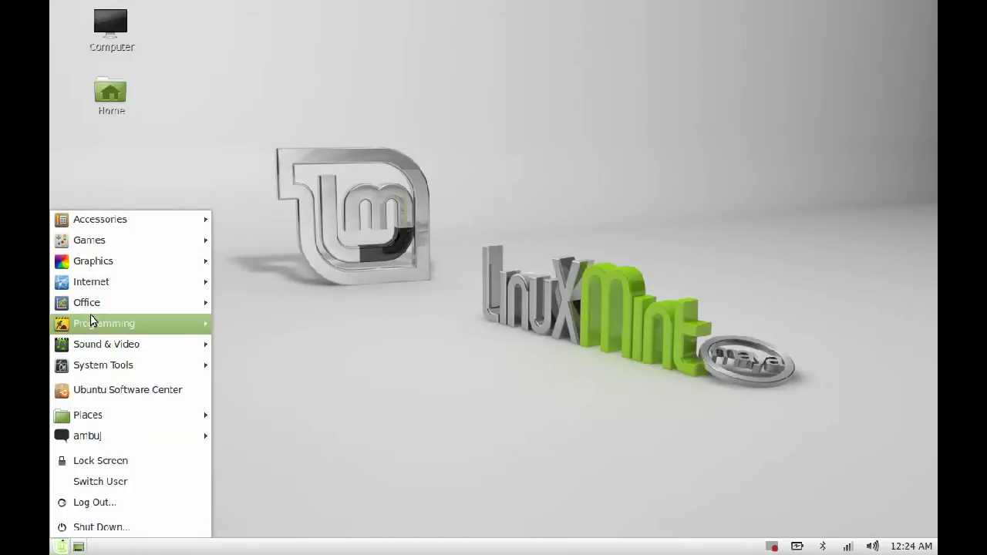
pyautogui.moveTo(105, 286)
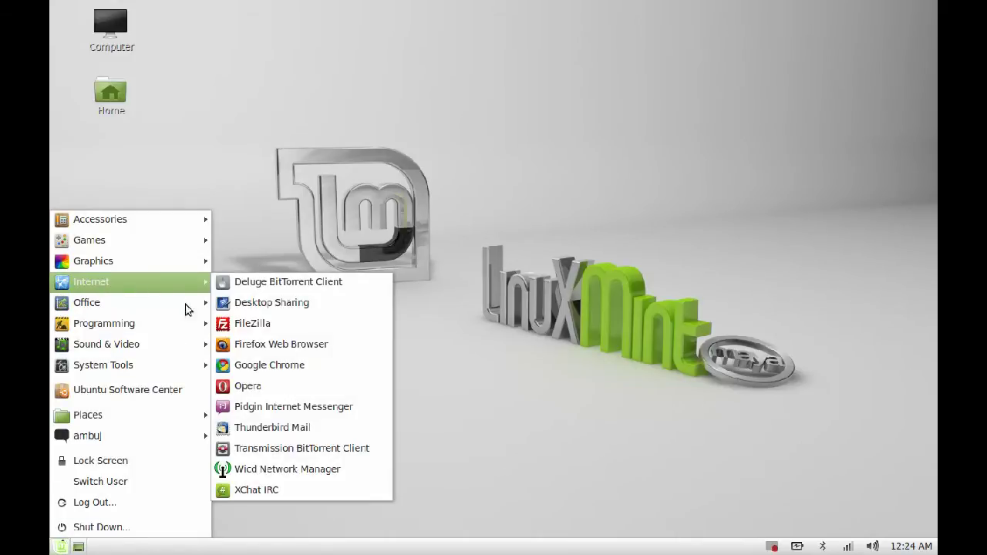
pyautogui.click(260, 345)
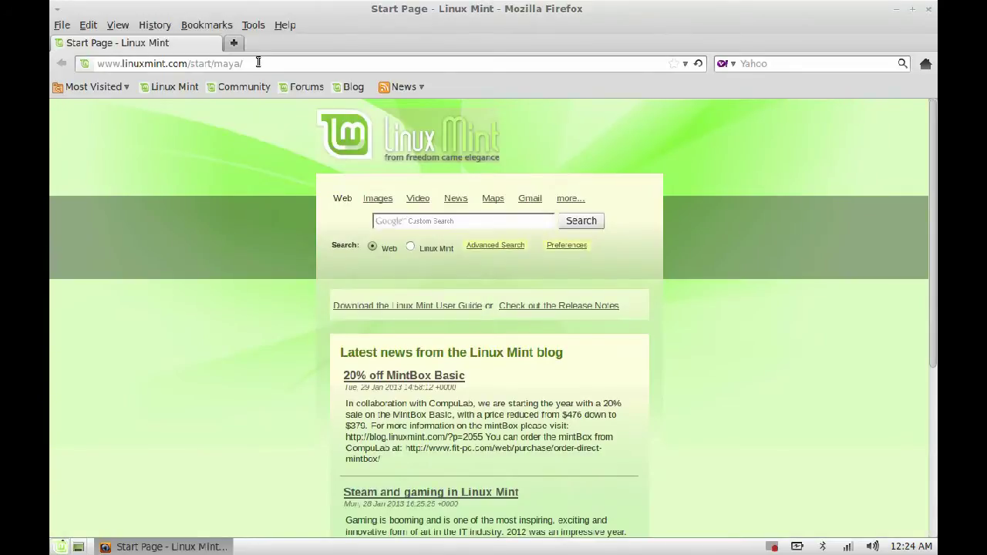
pyautogui.moveTo(258, 62); pyautogui.dragTo(98, 60)
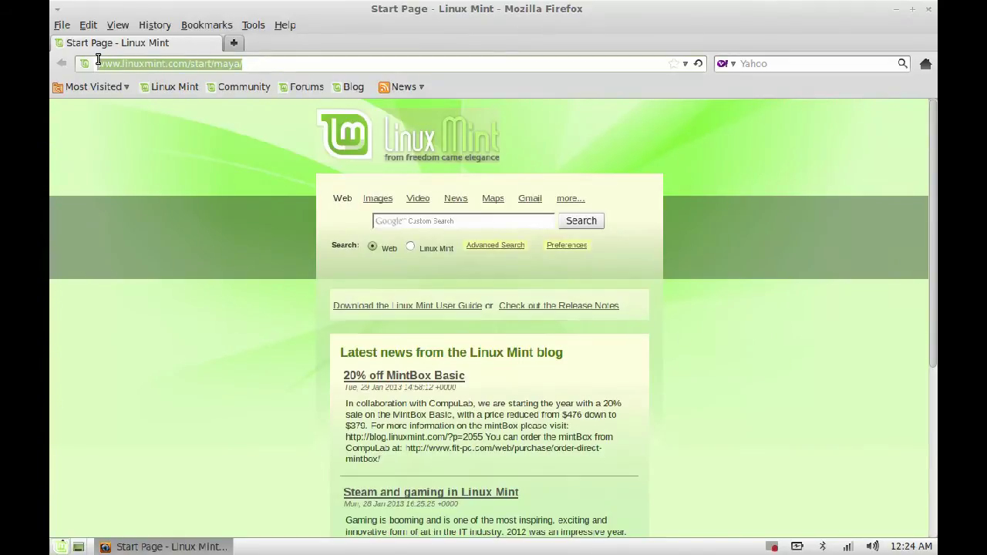
pyautogui.write('goog')
pyautogui.press('Down')
pyautogui.press('Down')
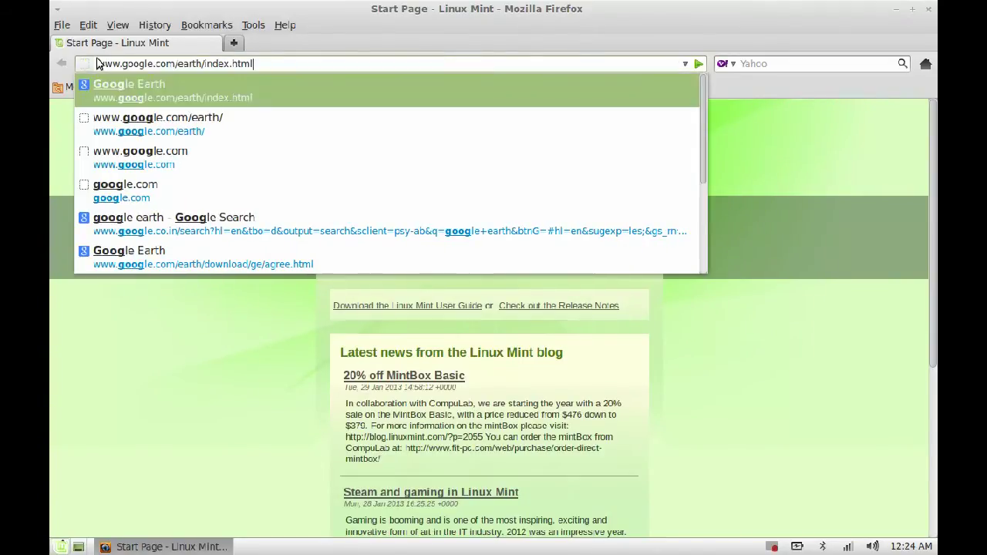
pyautogui.press('Return')
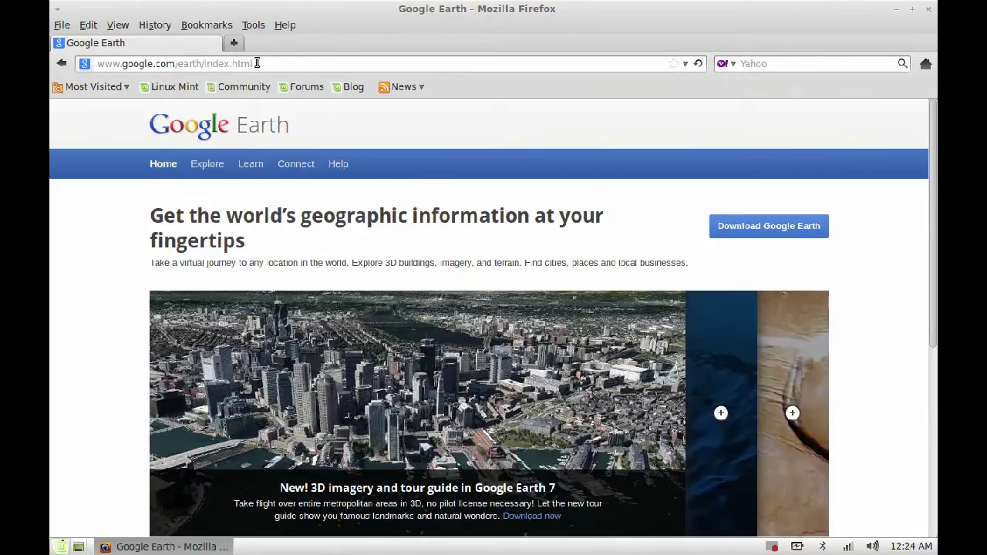
# Go to the Download Google Earth page from the Google Earth site
pyautogui.moveTo(256, 63); pyautogui.dragTo(108, 54)
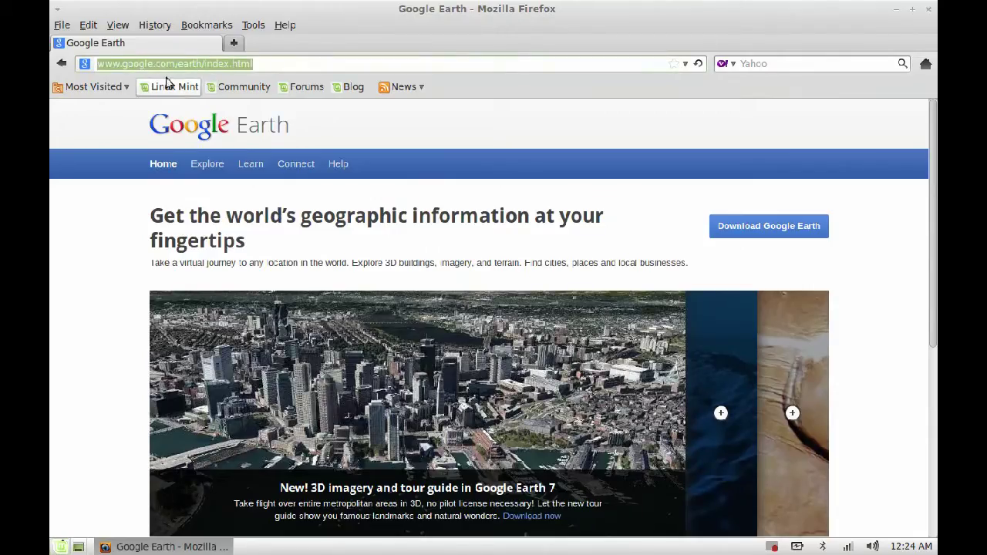
pyautogui.click(289, 63)
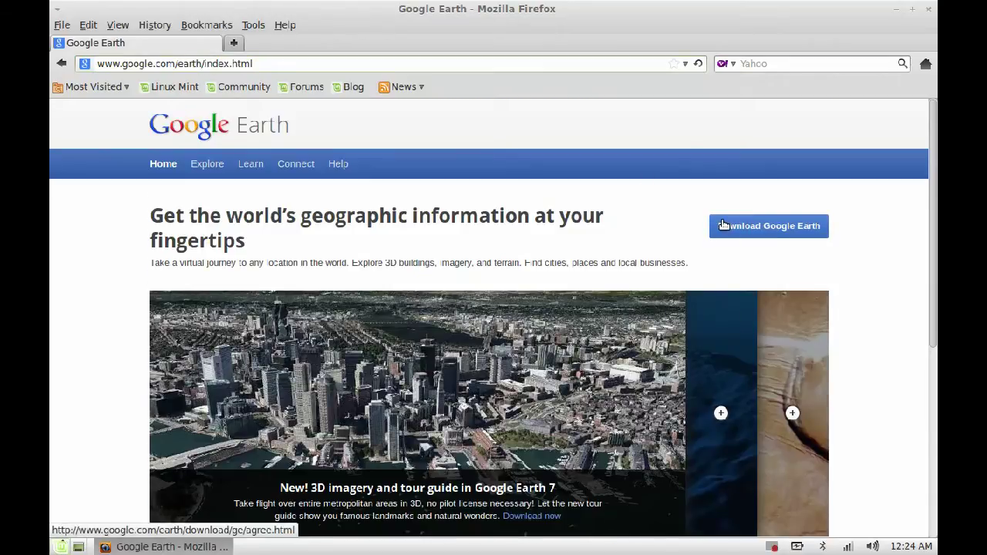
pyautogui.scroll(-6, 795, 238)
pyautogui.scroll(6, 814, 253)
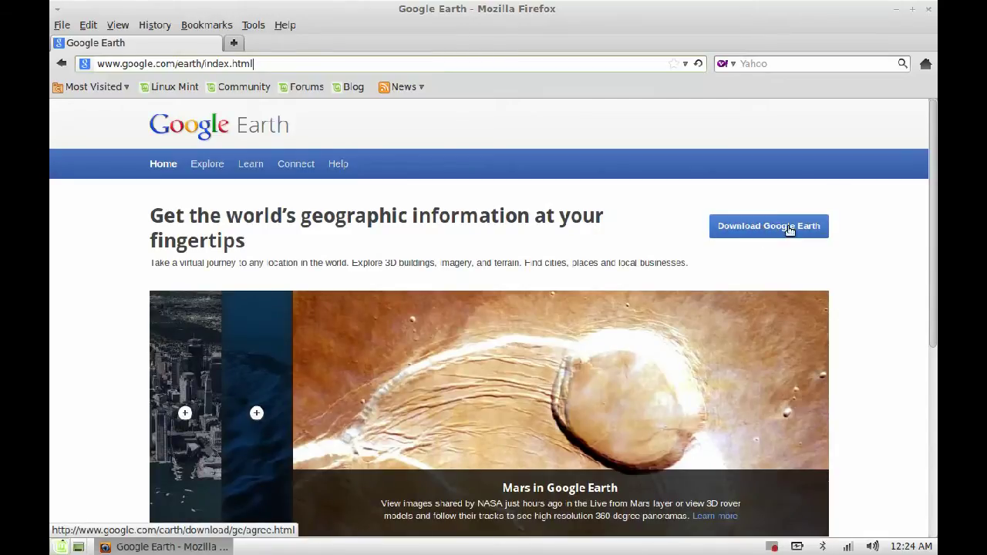
pyautogui.click(792, 229)
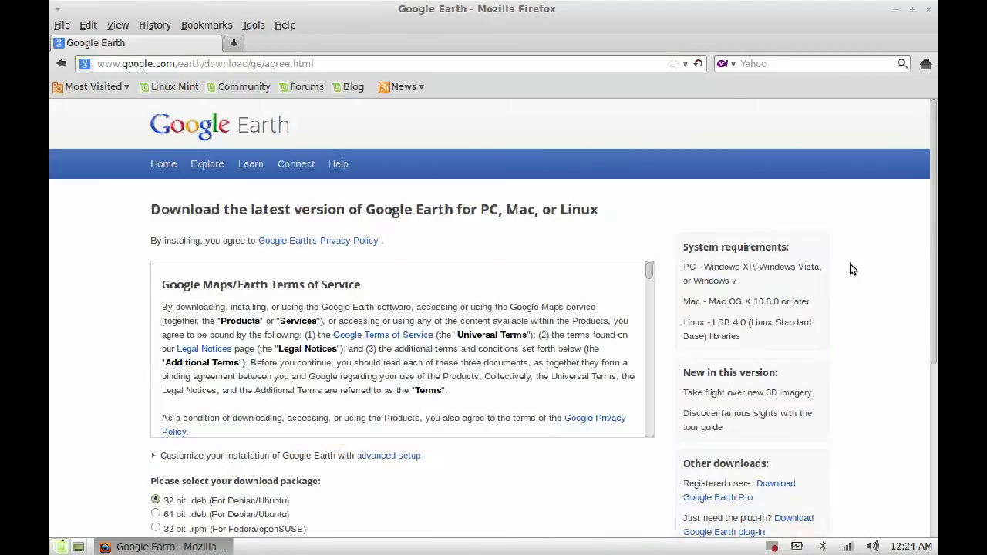
# Keep the 32 bit .deb (For Debian/Ubuntu) package selected and use Agree and Download
pyautogui.scroll(-3, 629, 308)
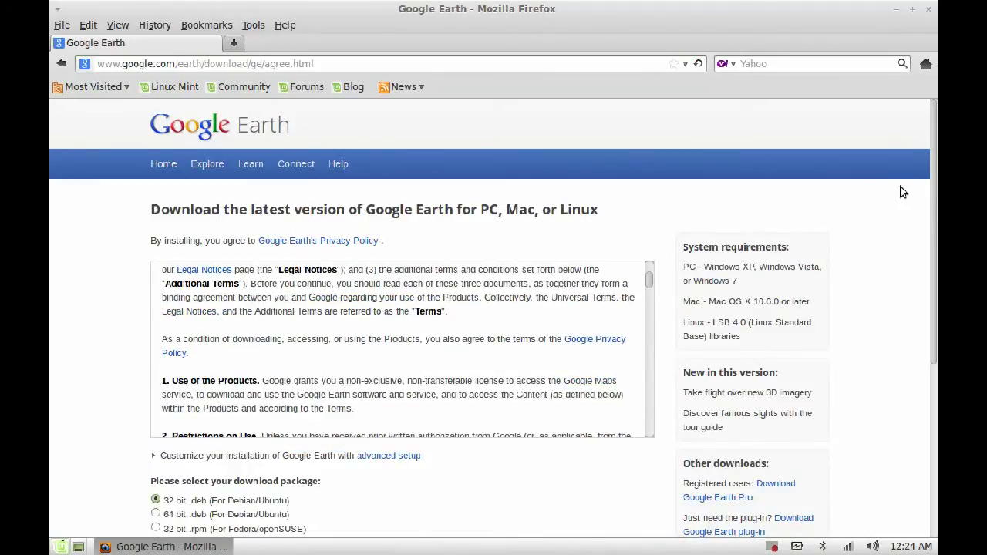
pyautogui.scroll(-2, 922, 205)
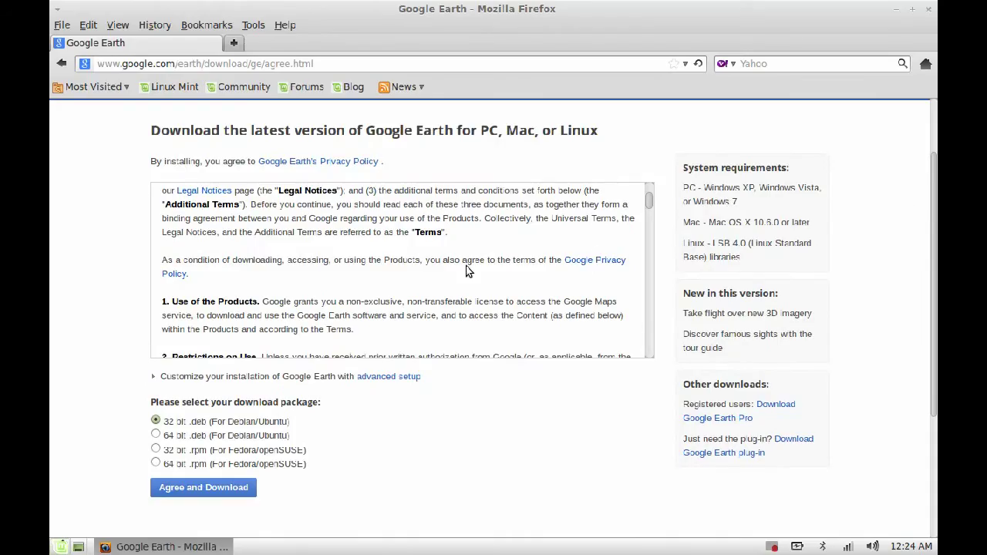
pyautogui.scroll(1, 409, 251)
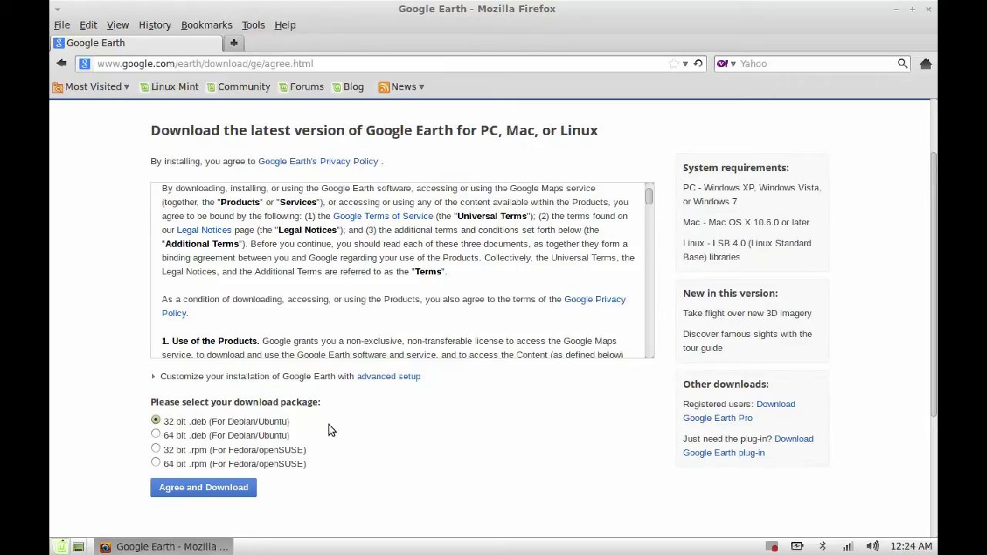
pyautogui.click(156, 436)
pyautogui.click(156, 422)
pyautogui.click(204, 487)
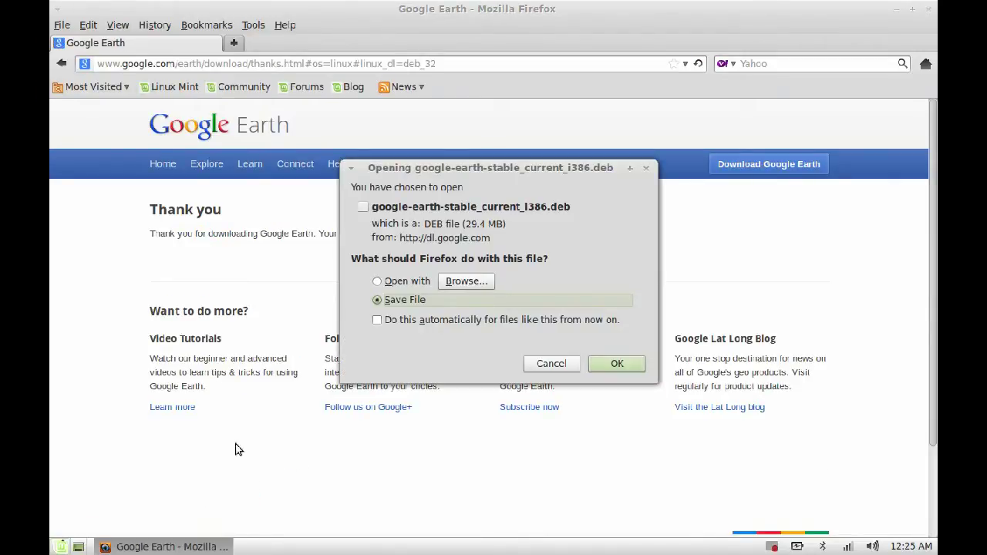
# Save google-earth-stable_current_i386.deb, then close the Downloads window and Firefox when it finishes
pyautogui.click(617, 364)
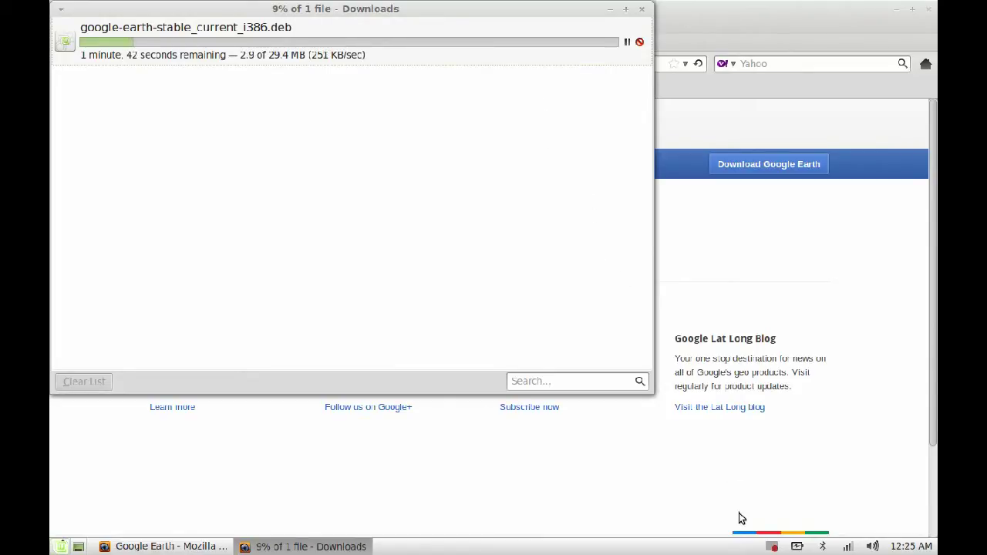
pyautogui.click(771, 546)
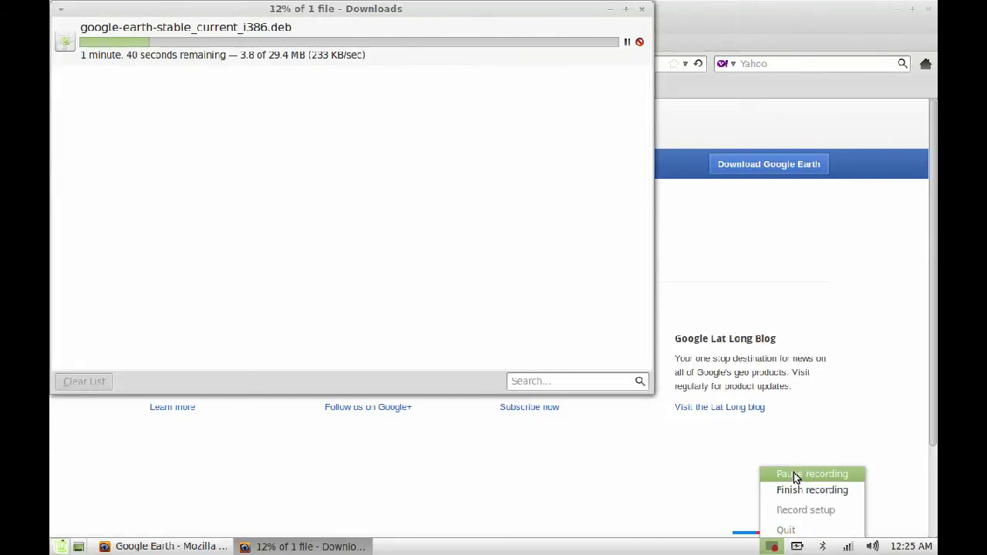
pyautogui.click(797, 473)
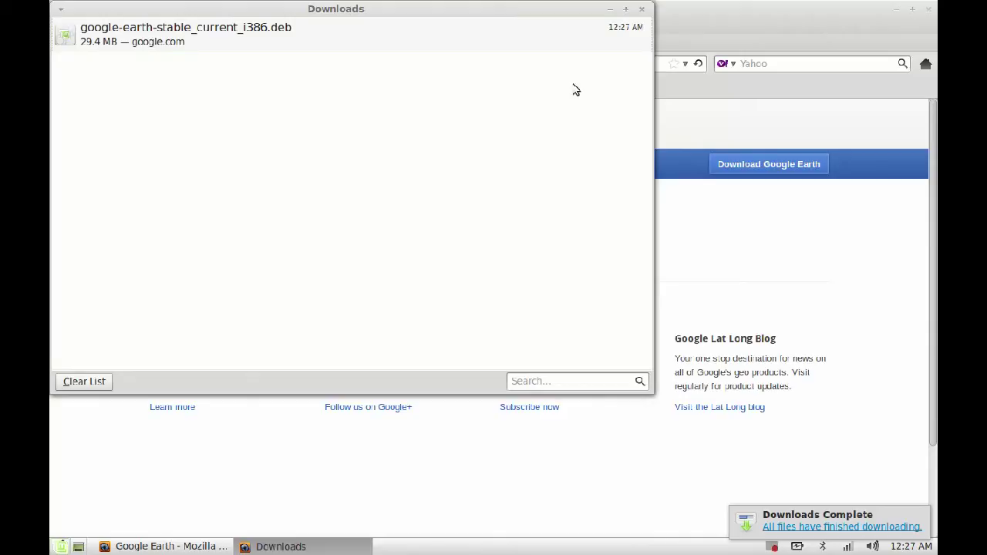
pyautogui.click(641, 10)
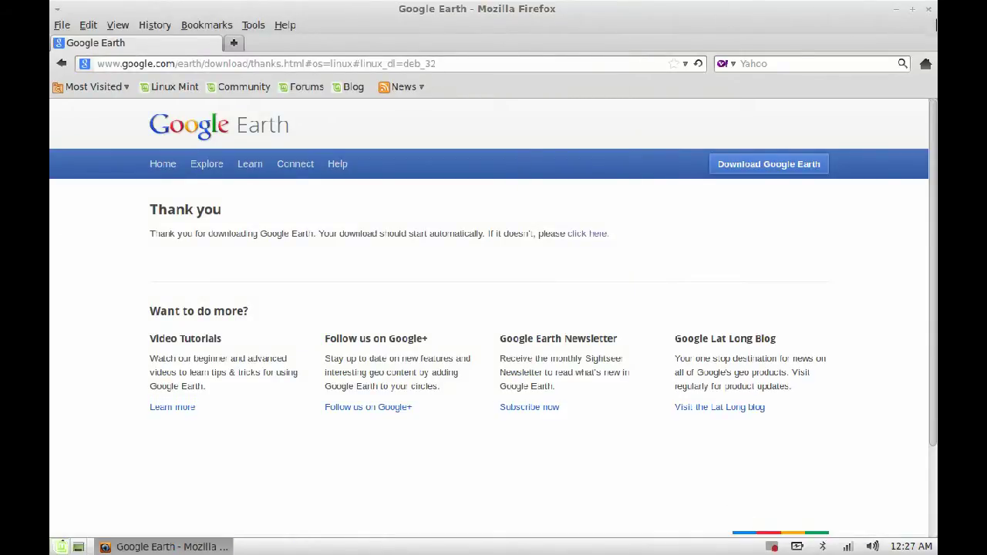
pyautogui.click(929, 11)
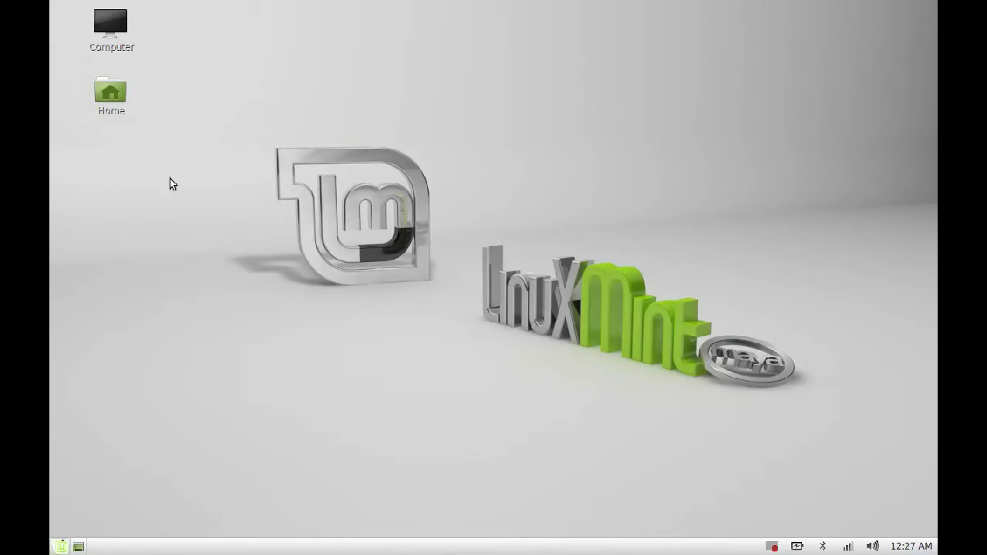
# Open Home > Downloads and right-click google-earth-stable_current_i386.deb for its open-with options
pyautogui.doubleClick(112, 97)
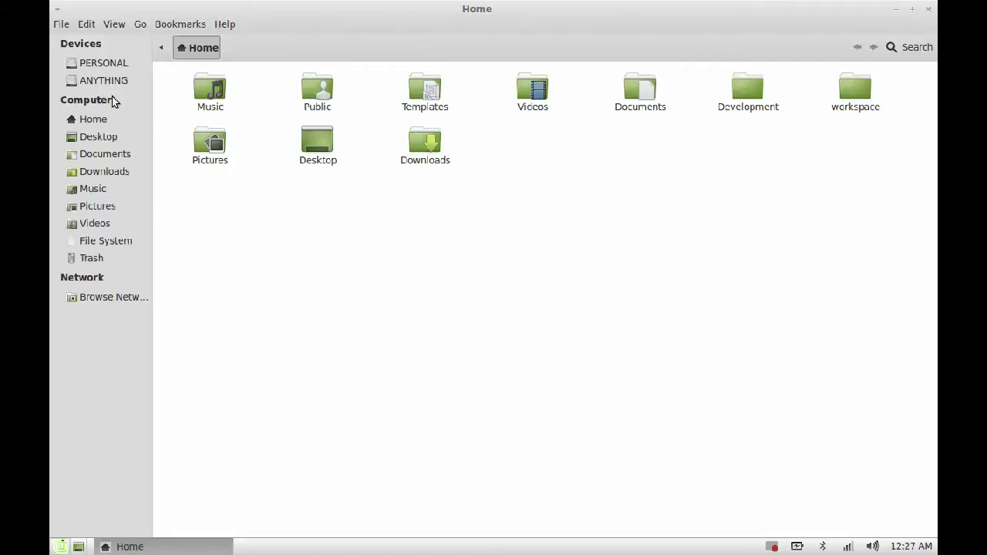
pyautogui.click(430, 160)
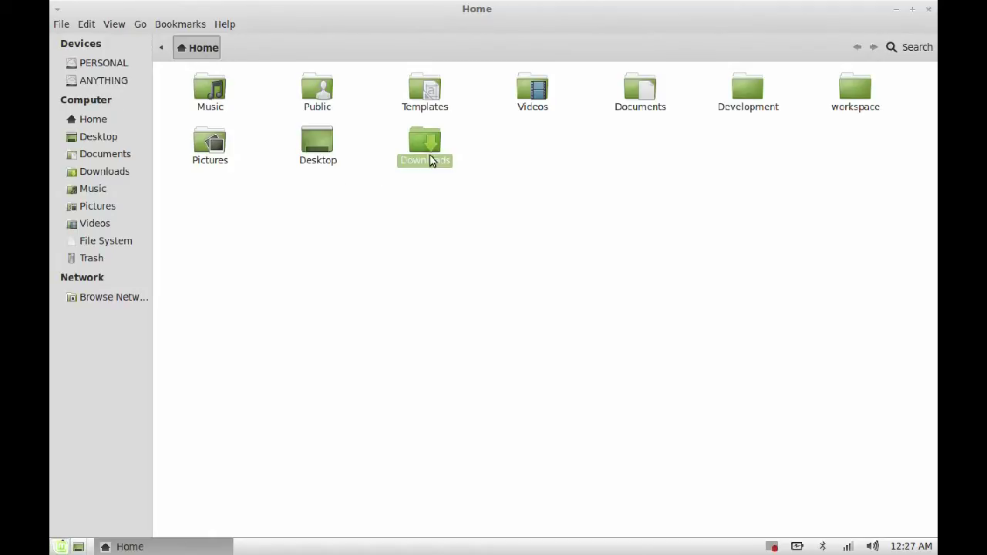
pyautogui.doubleClick(430, 160)
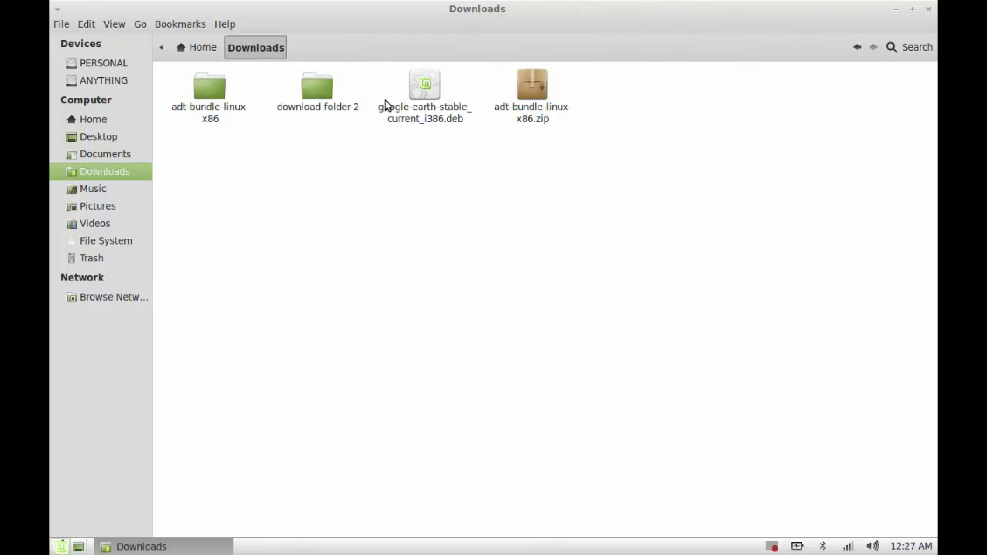
pyautogui.click(423, 105)
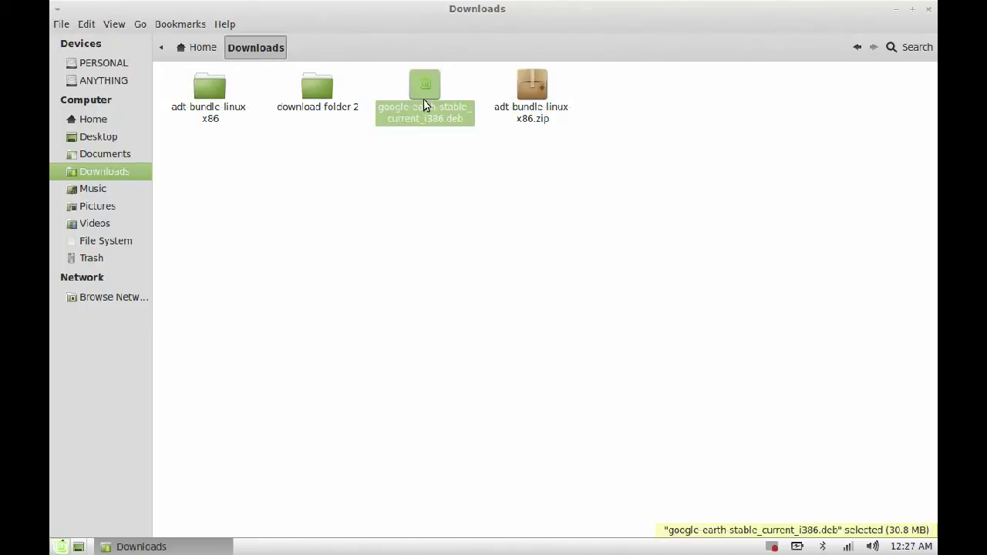
pyautogui.rightClick(423, 105)
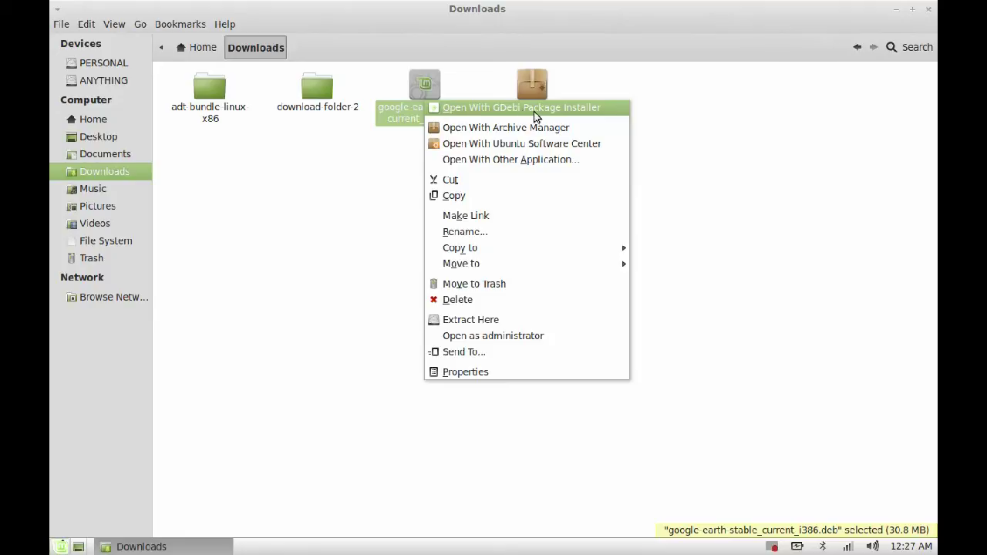
# Open the .deb with GDebi Package Installer and install it, authorising with the administrator password
pyautogui.click(603, 109)
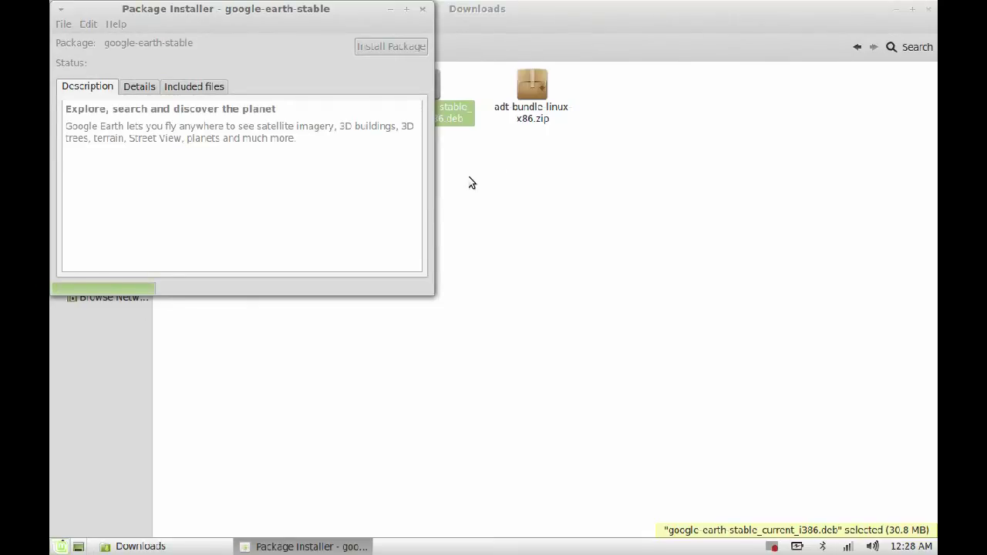
pyautogui.moveTo(266, 16); pyautogui.dragTo(387, 75)
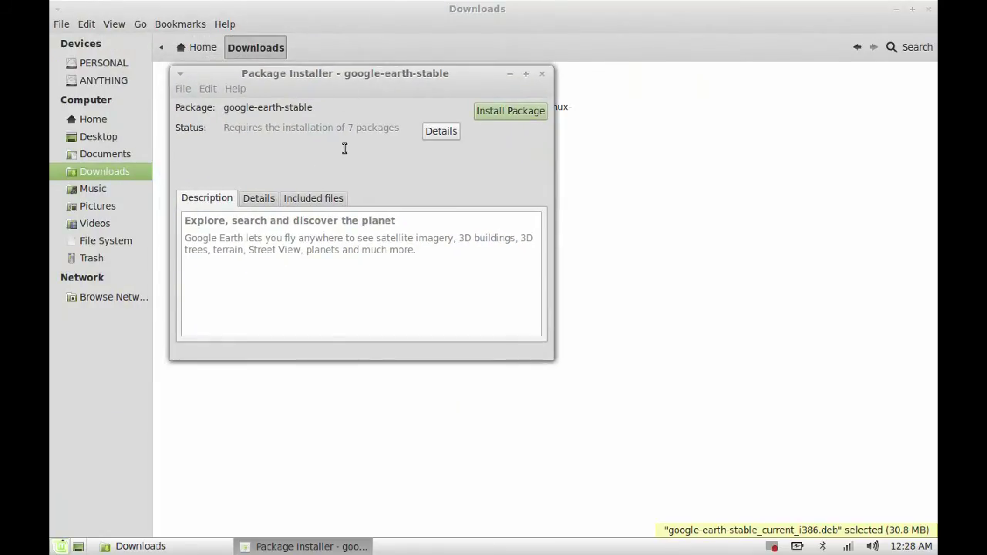
pyautogui.click(507, 113)
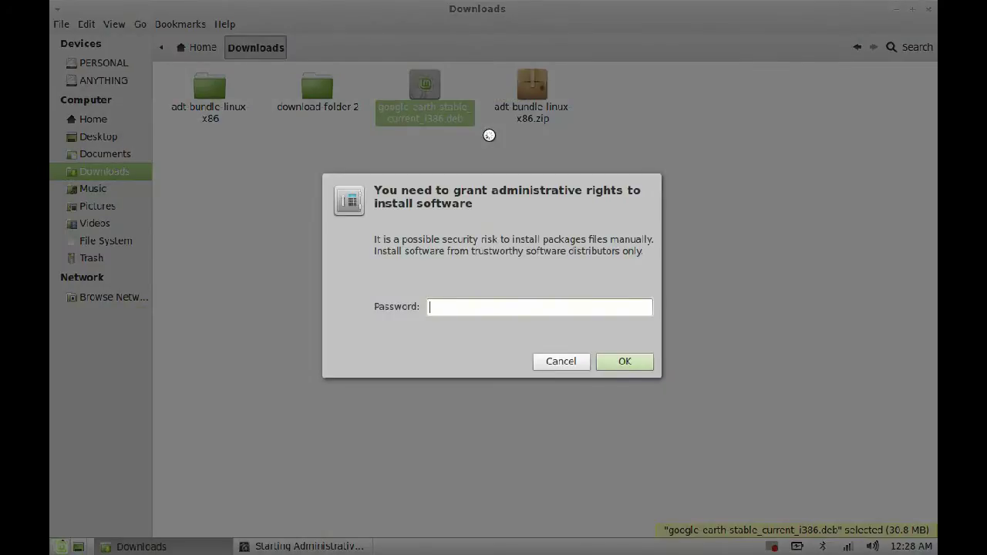
pyautogui.write('*******')
pyautogui.press('Return')
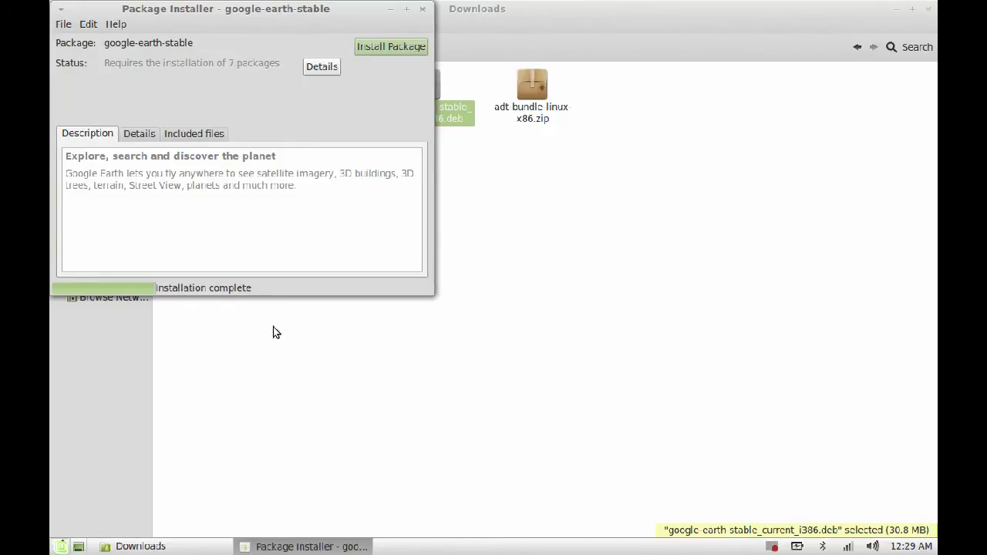
# Close the finished GDebi installer and the Downloads folder window
pyautogui.moveTo(294, 296); pyautogui.dragTo(315, 332)
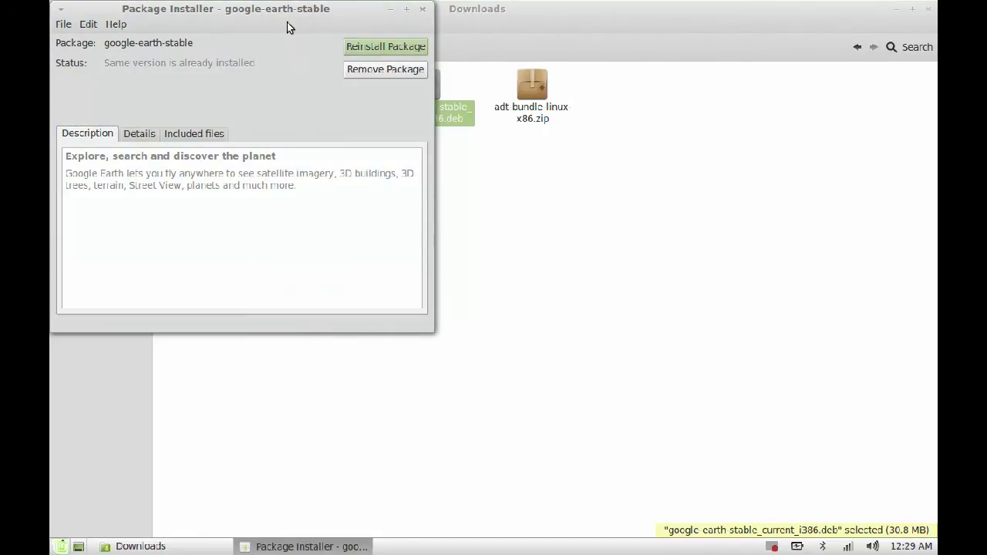
pyautogui.moveTo(274, 11); pyautogui.dragTo(380, 48)
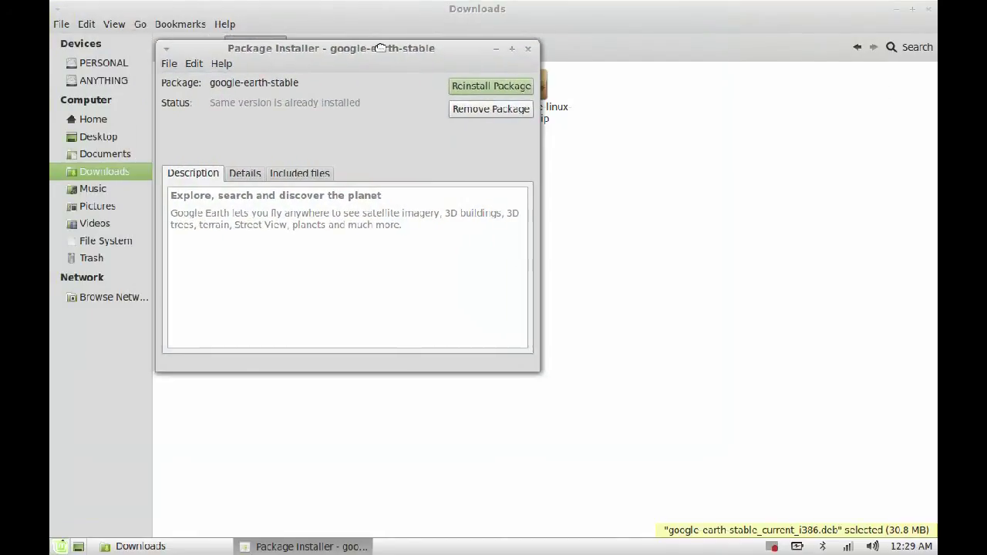
pyautogui.click(528, 49)
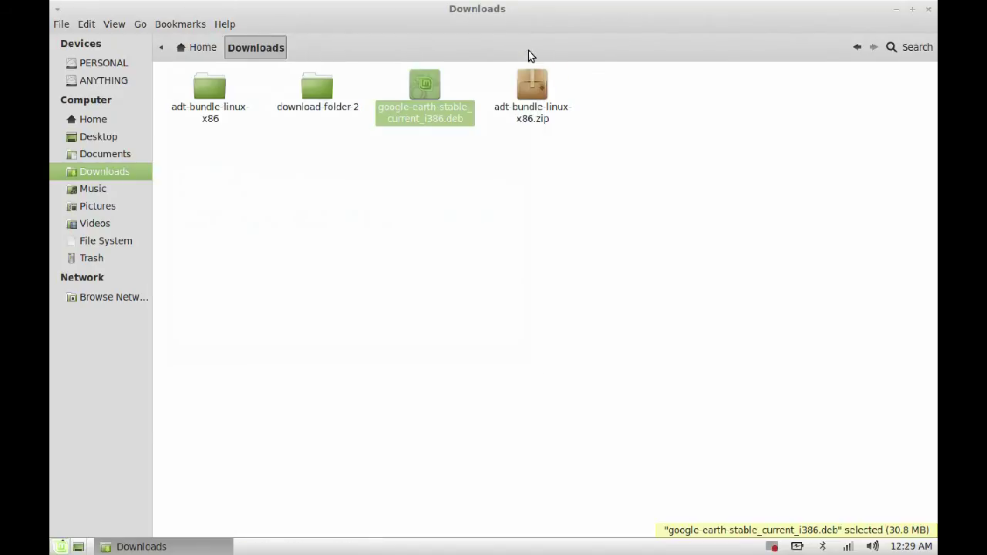
pyautogui.click(928, 10)
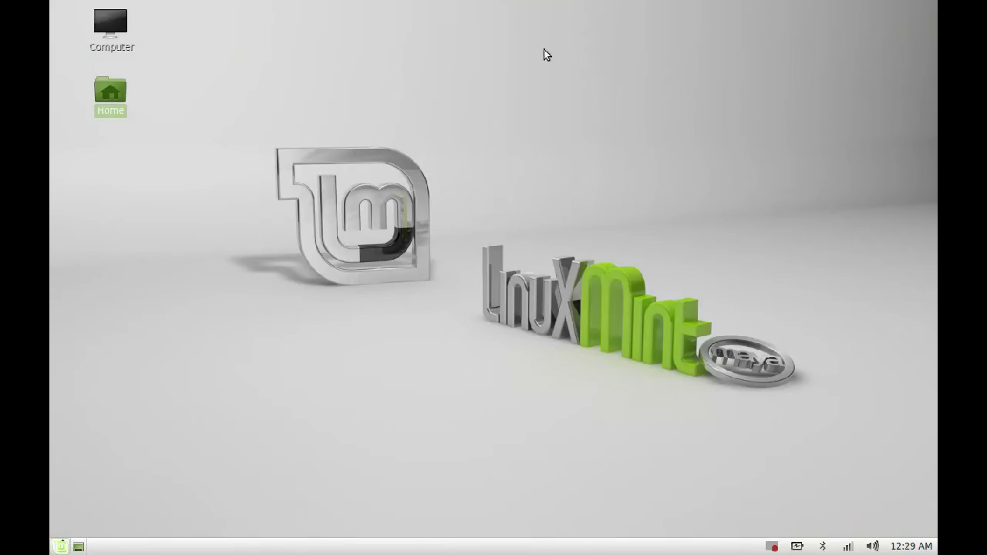
# Start Google Earth from Mint menu > Internet and close the Start-Up Tip dialog
pyautogui.click(194, 227)
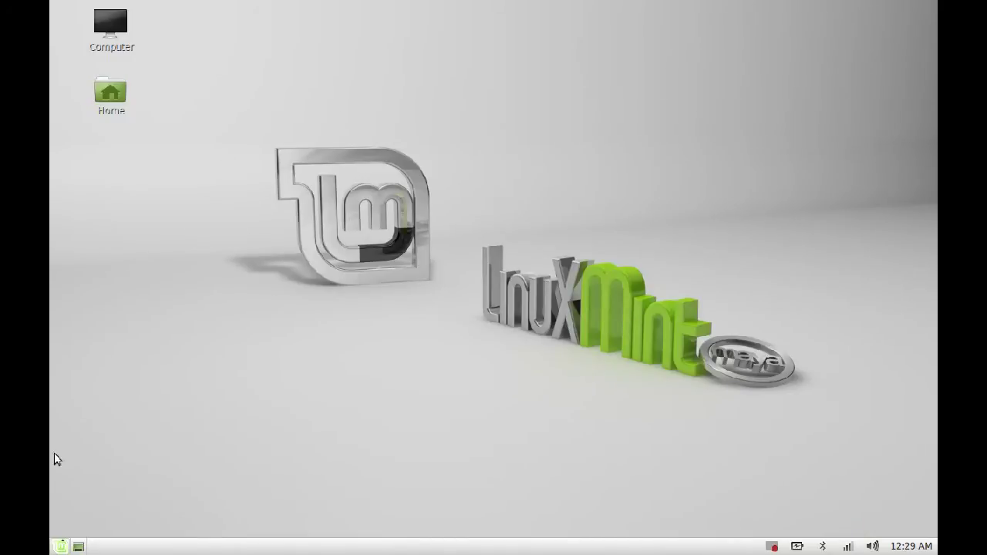
pyautogui.click(57, 547)
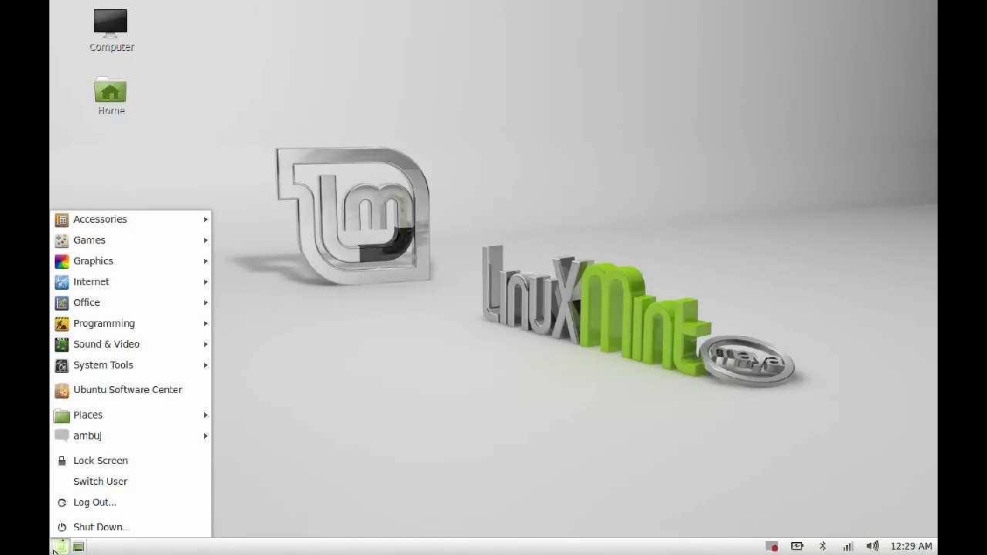
pyautogui.moveTo(98, 285)
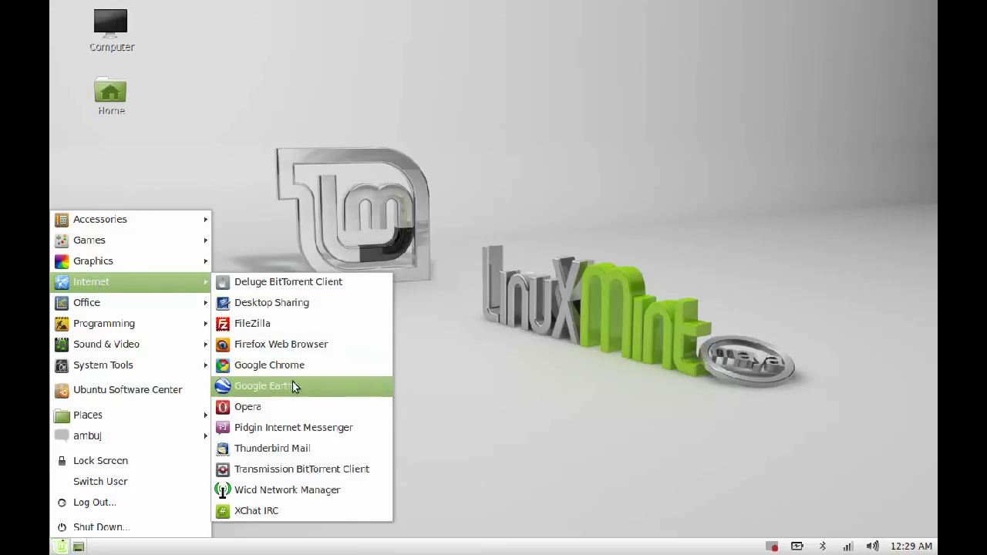
pyautogui.click(334, 387)
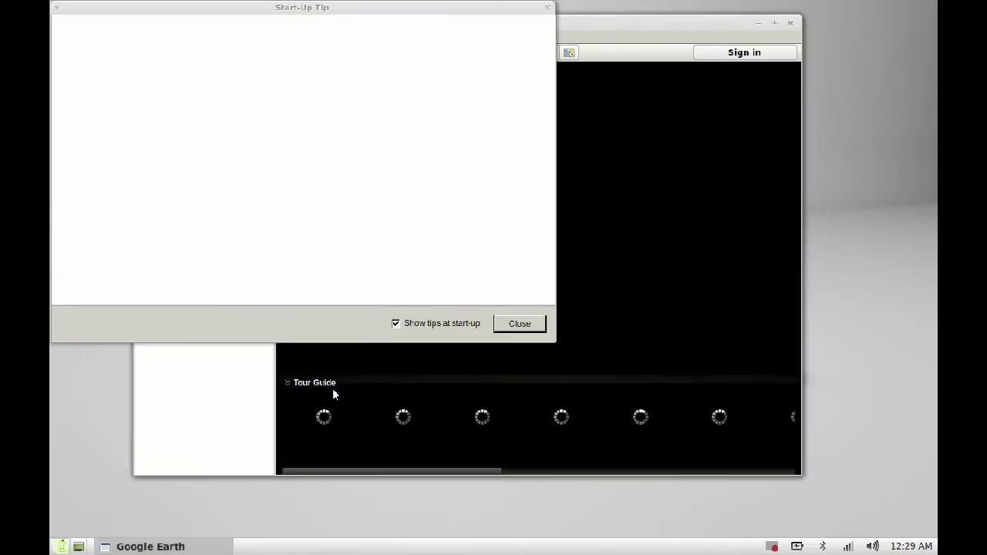
pyautogui.moveTo(293, 11); pyautogui.dragTo(349, 68)
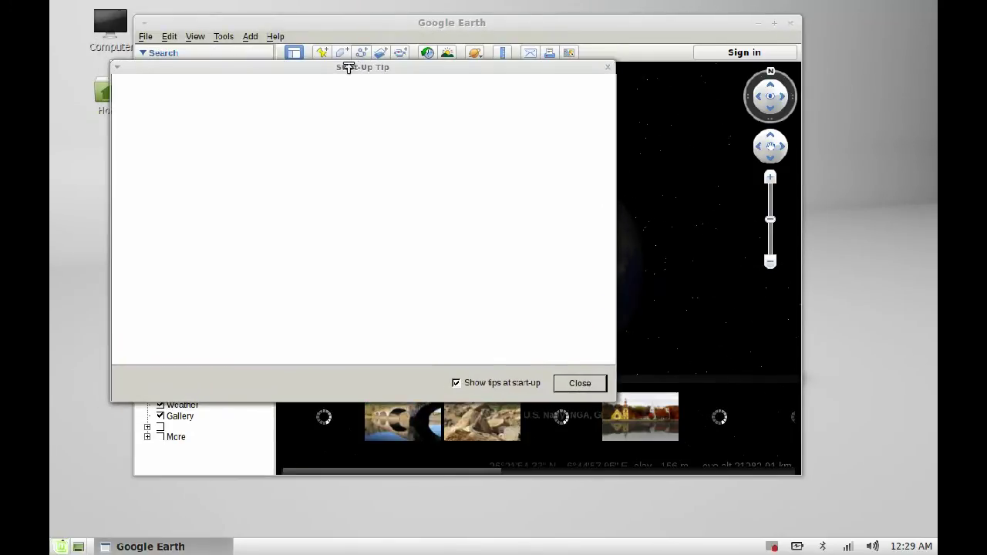
pyautogui.click(579, 386)
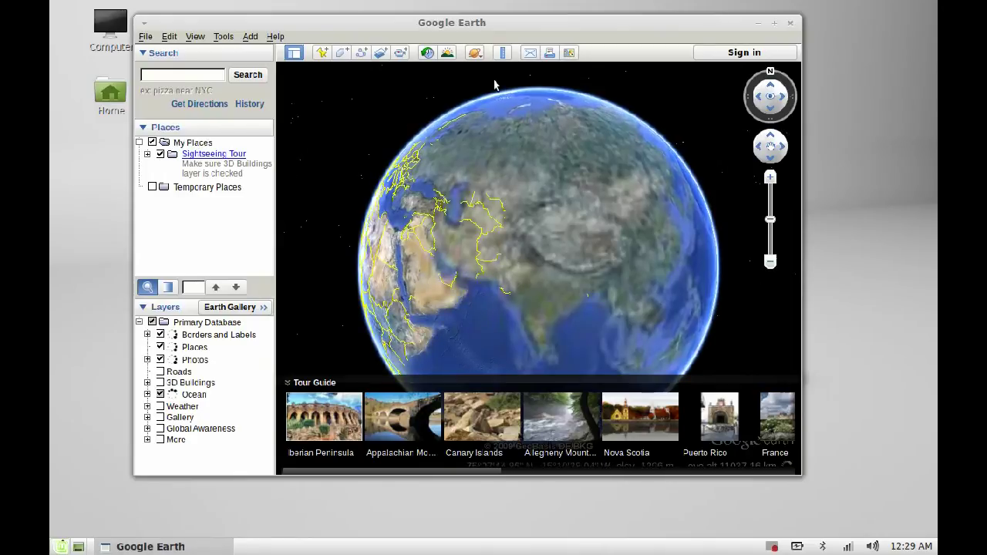
# Search for 'chennai, india', then zoom out and pan to frame Chennai's coastline
pyautogui.moveTo(507, 26); pyautogui.dragTo(541, 34)
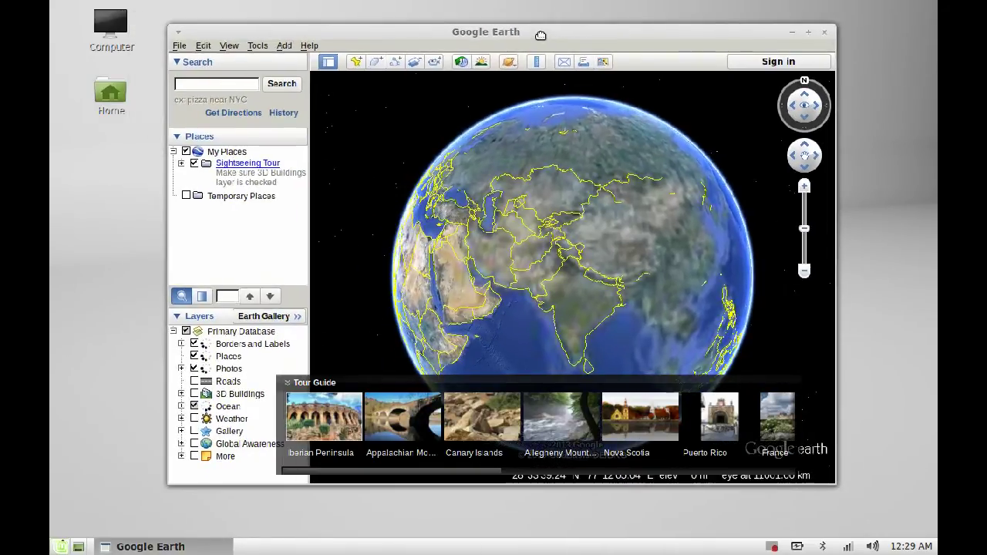
pyautogui.click(201, 85)
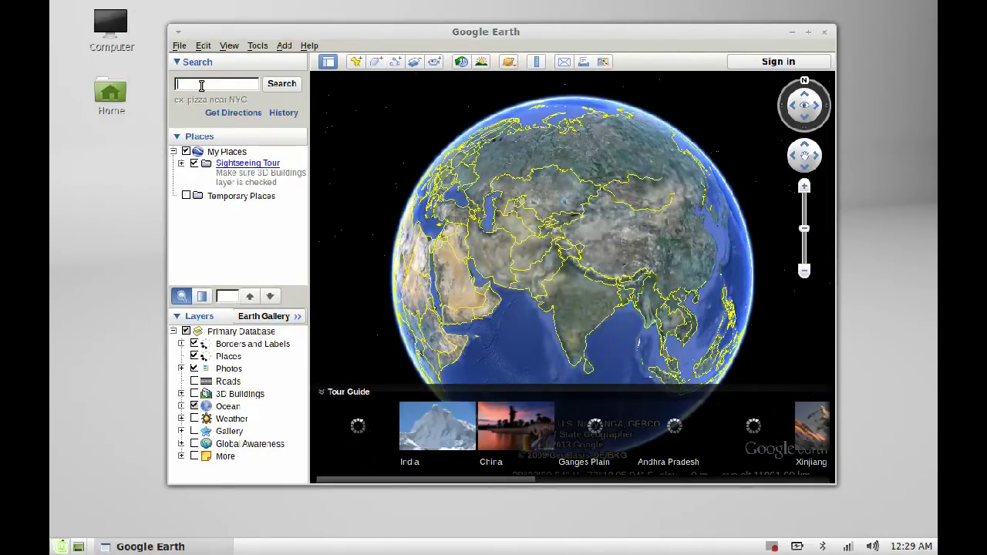
pyautogui.write('chennai')
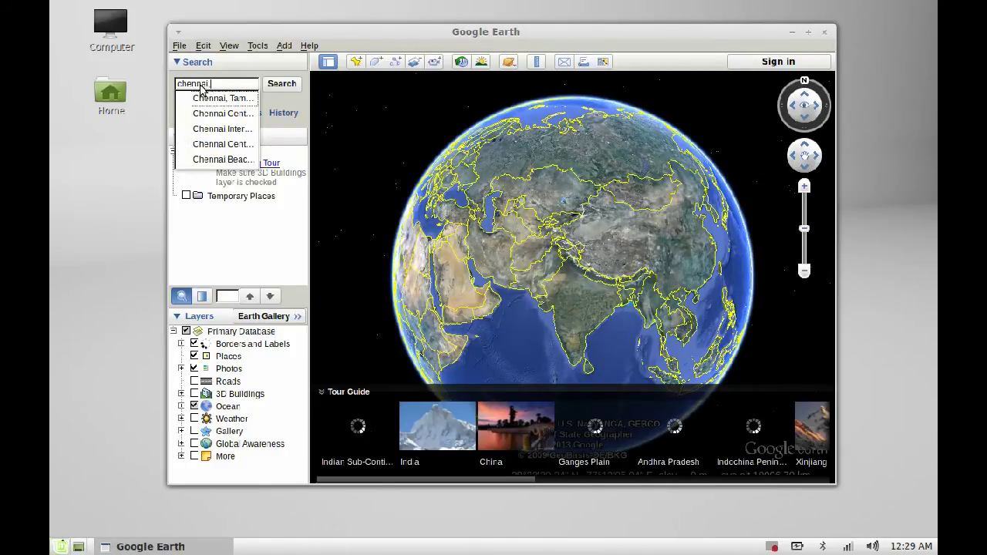
pyautogui.write(', india')
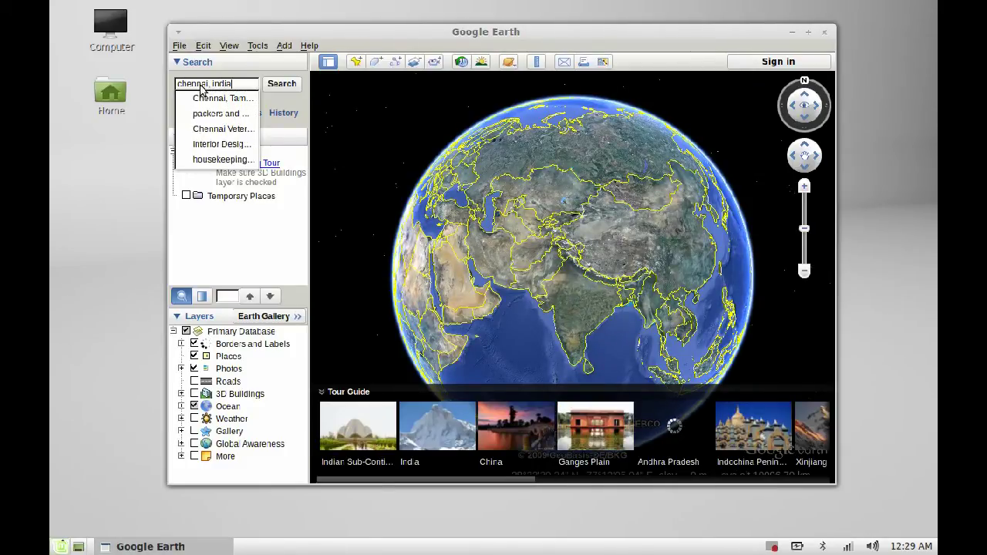
pyautogui.click(282, 86)
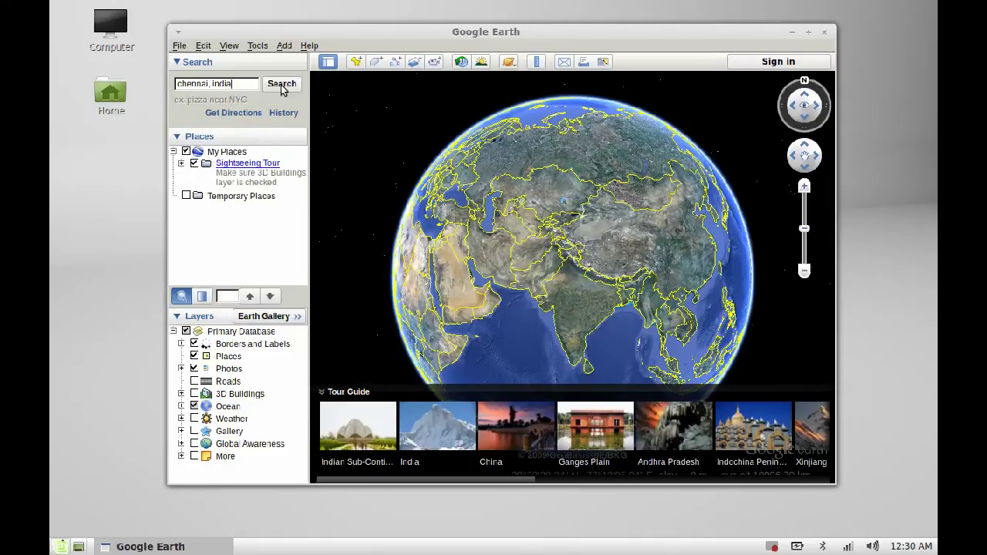
pyautogui.click(282, 86)
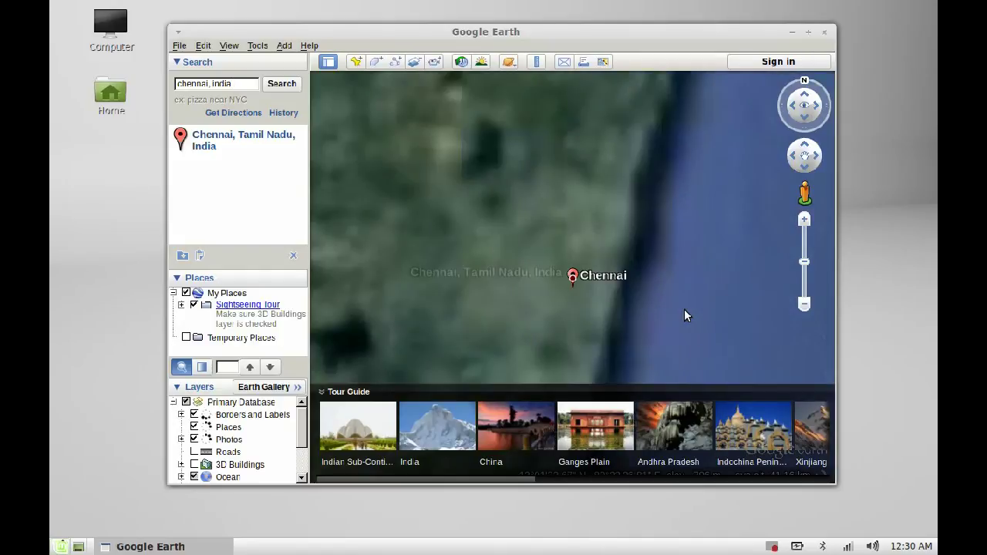
pyautogui.scroll(-2, 549, 223)
pyautogui.moveTo(549, 222); pyautogui.dragTo(476, 172)
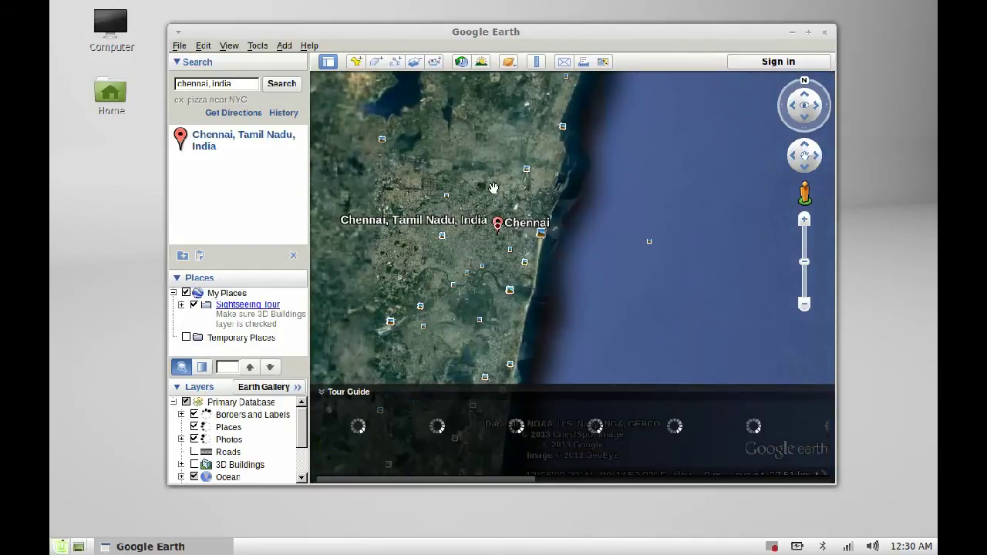